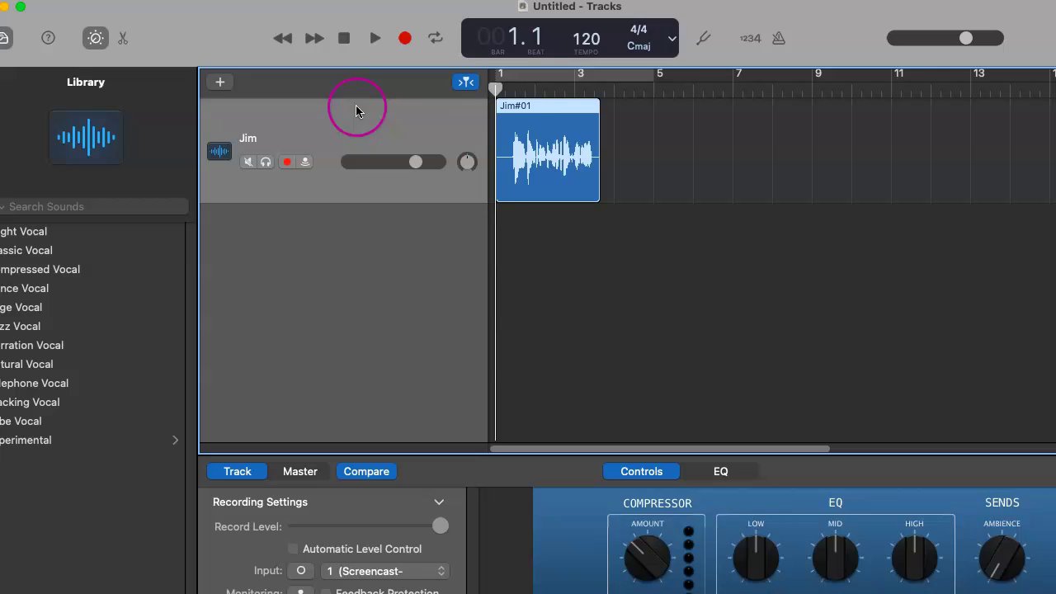
Select the Jim track and bring up the track-type chooser for a new track
click(530, 127)
click(311, 133)
click(231, 154)
click(509, 115)
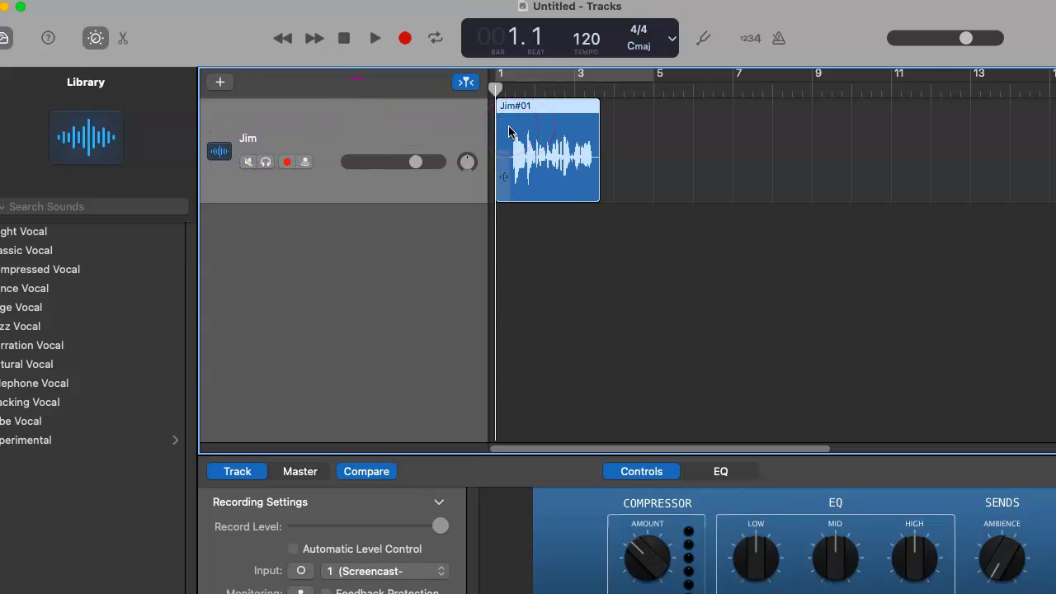
click(400, 491)
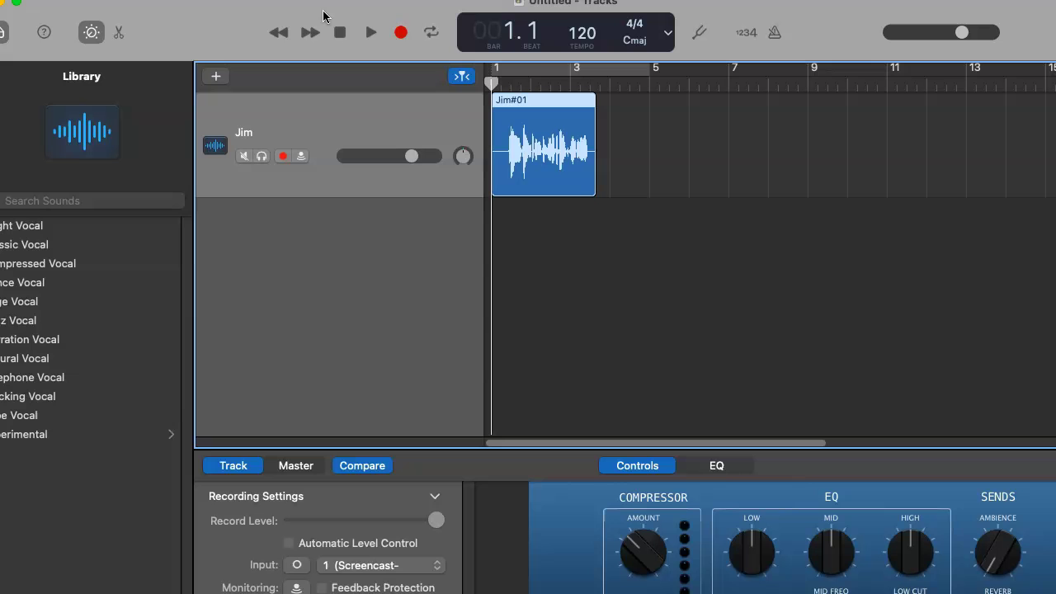
Start a new track, look through the input sources, then cancel
click(216, 77)
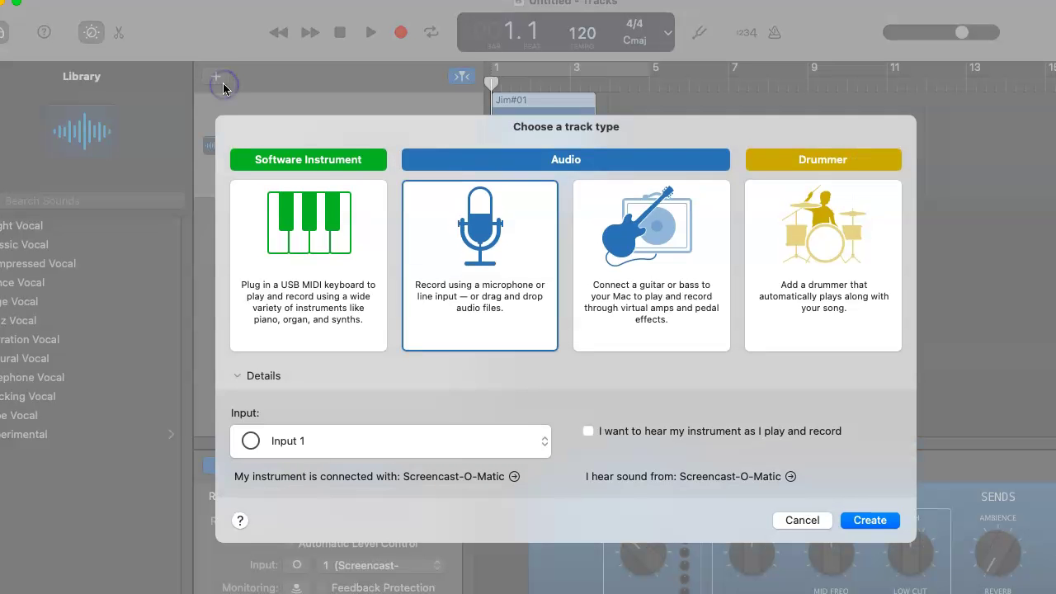
click(494, 437)
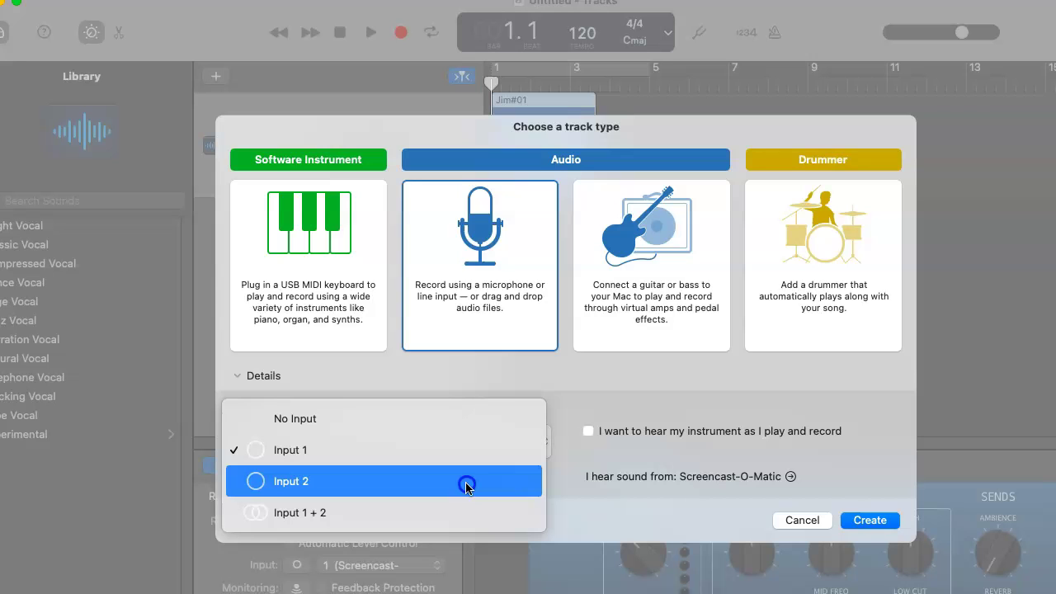
click(532, 449)
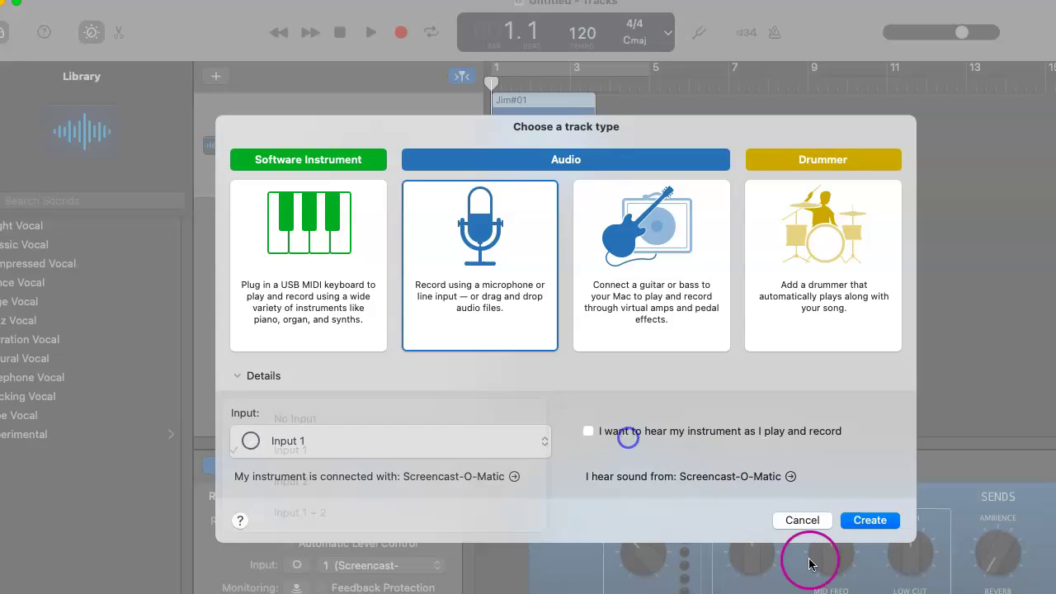
click(802, 520)
Create a new audio track with Input 2 as its source
click(210, 79)
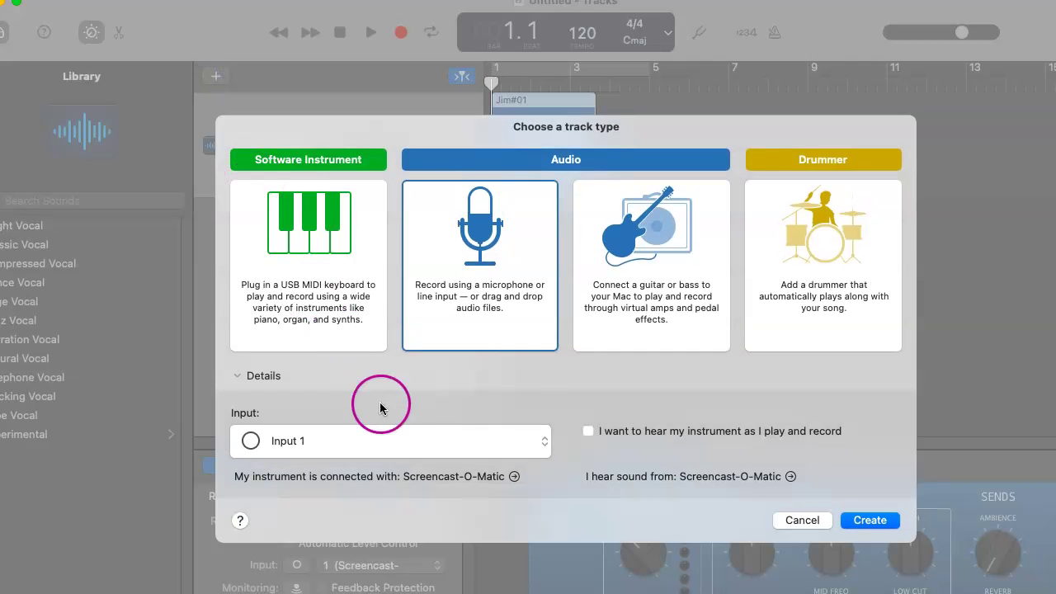
click(381, 444)
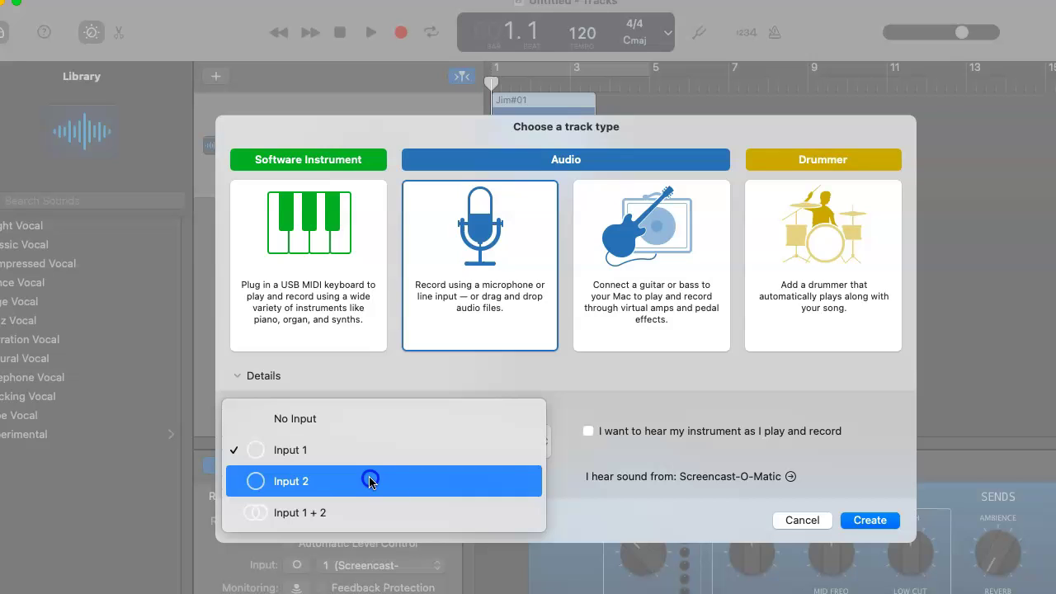
click(370, 481)
click(853, 521)
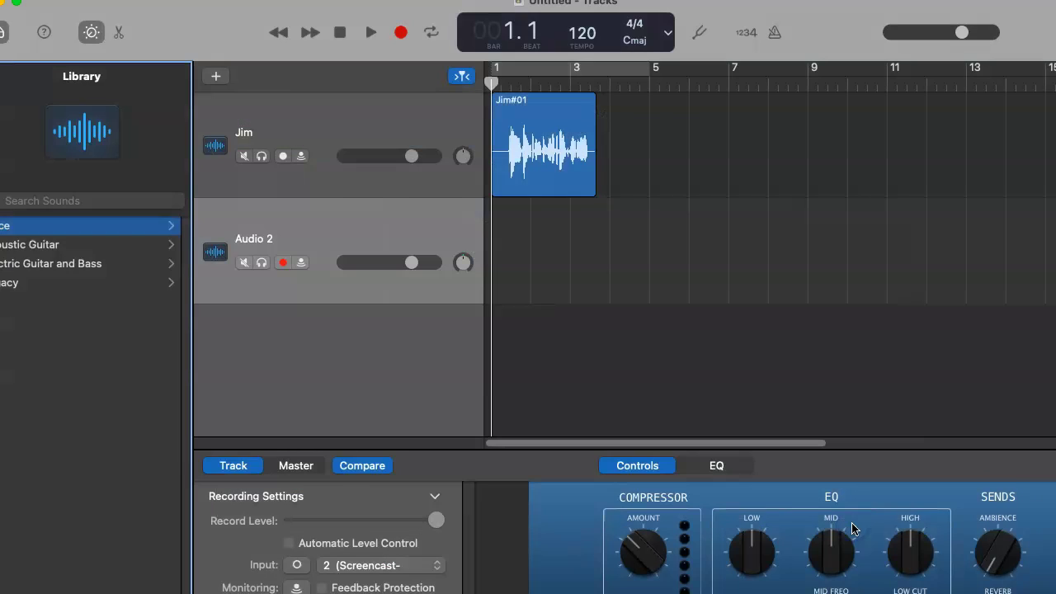
Rename the Audio 2 track to 'Guest'
click(501, 238)
click(253, 245)
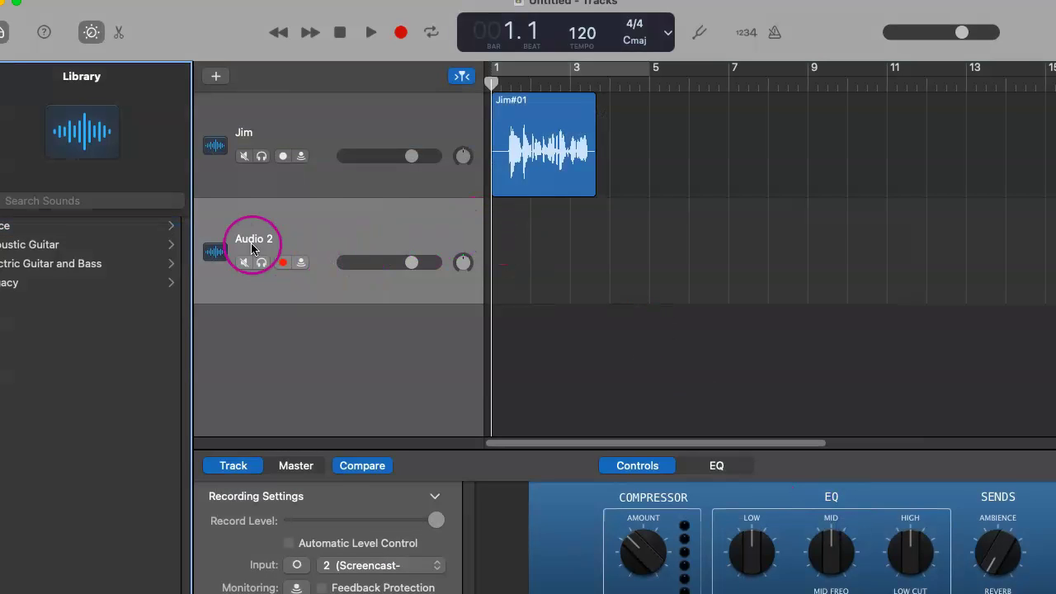
double_click(254, 239)
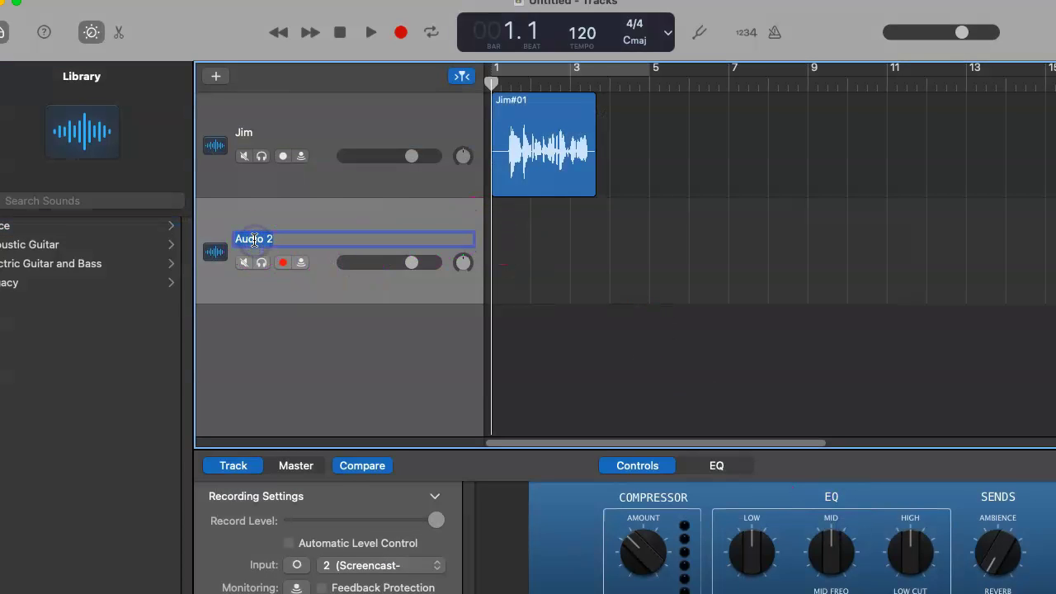
text(Guest)
key(Return)
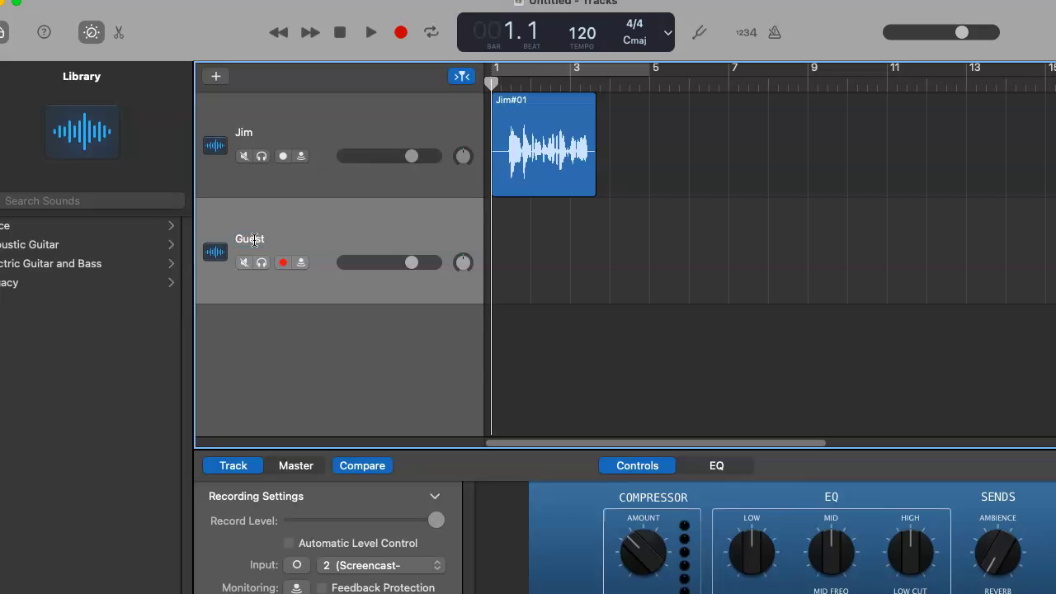
Delete the old Jim#01 recording and arm the Jim track for recording
click(284, 156)
click(514, 104)
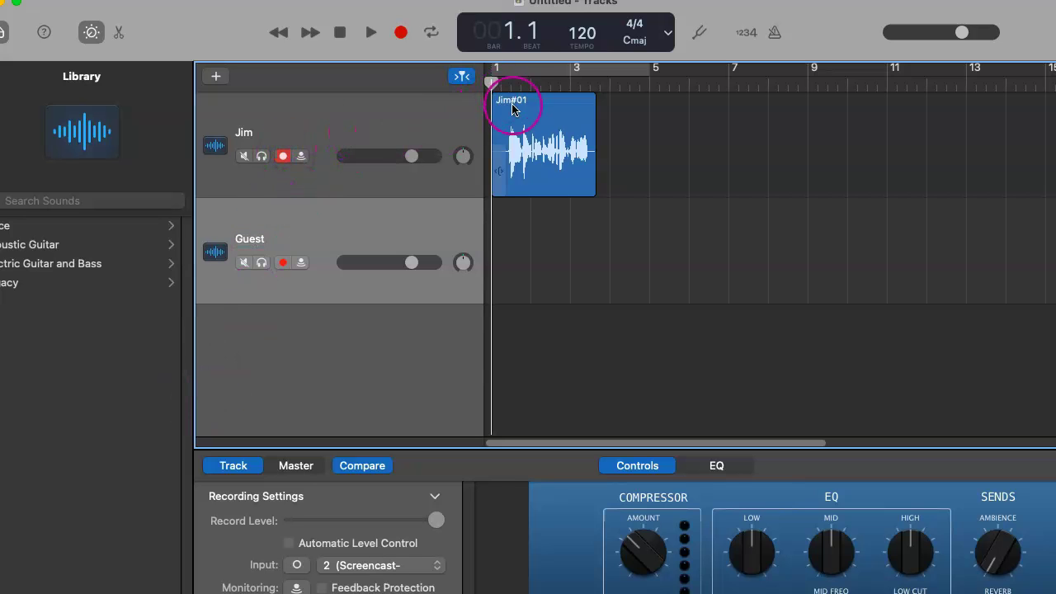
key(Delete)
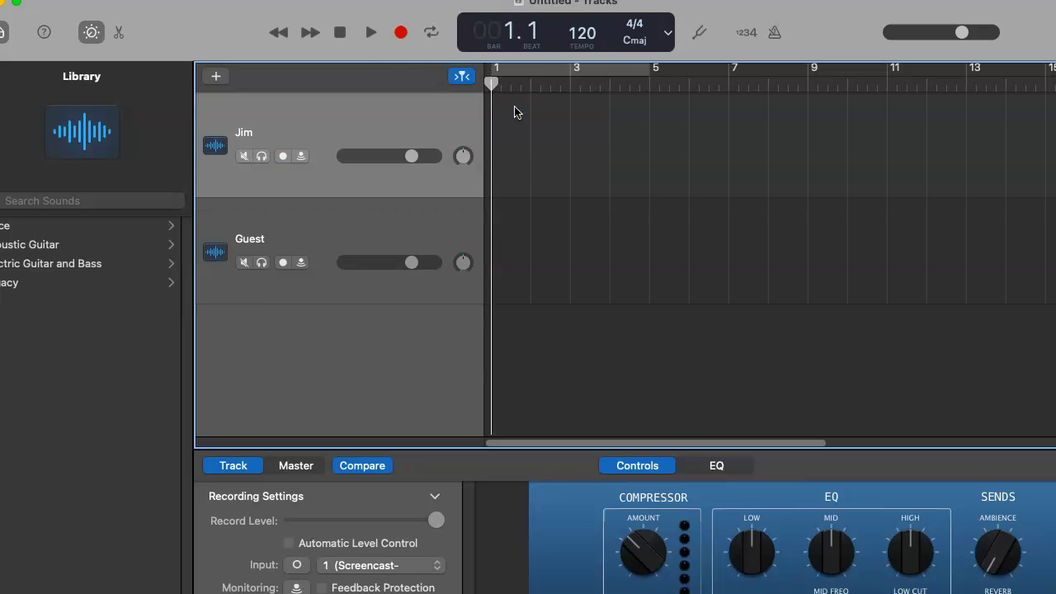
click(339, 32)
click(490, 80)
click(283, 156)
Arm the Guest track for recording and toggle its input monitoring
click(283, 263)
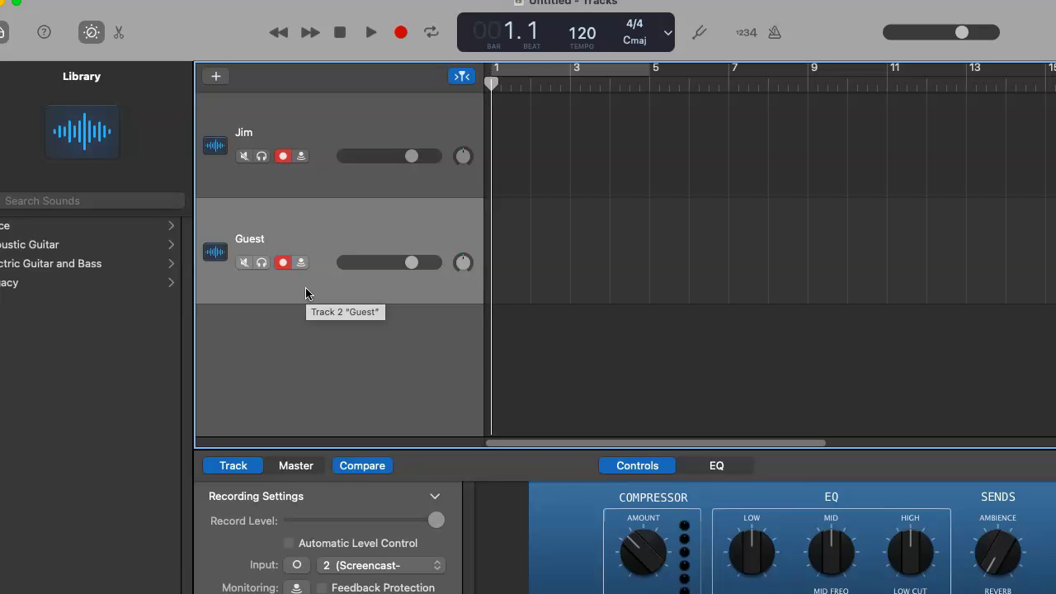
click(302, 260)
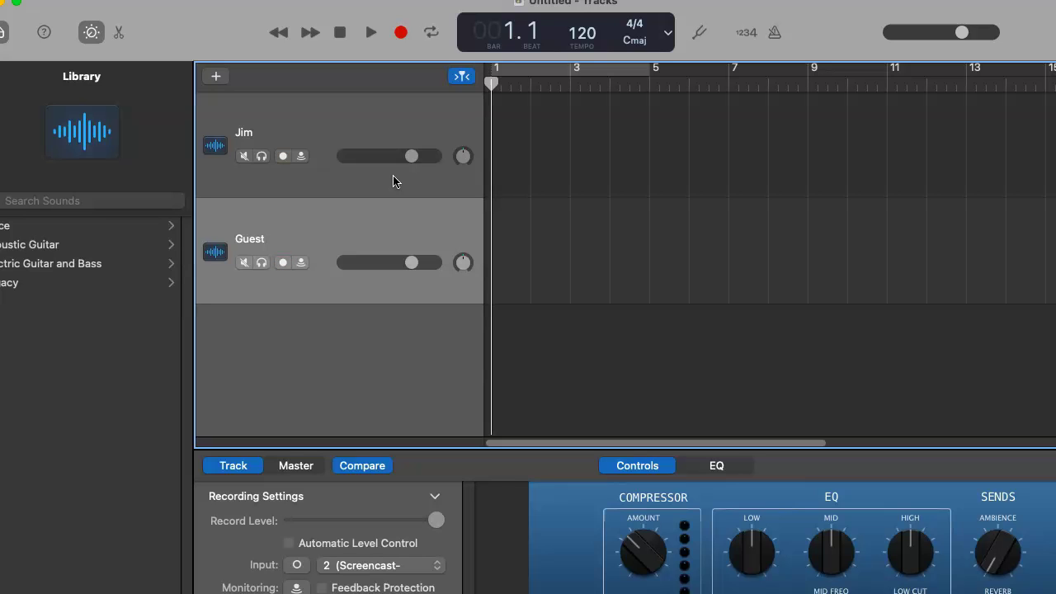
Record the Jim#05 and Guest#04 takes together, then return the playhead to bar 1
click(400, 33)
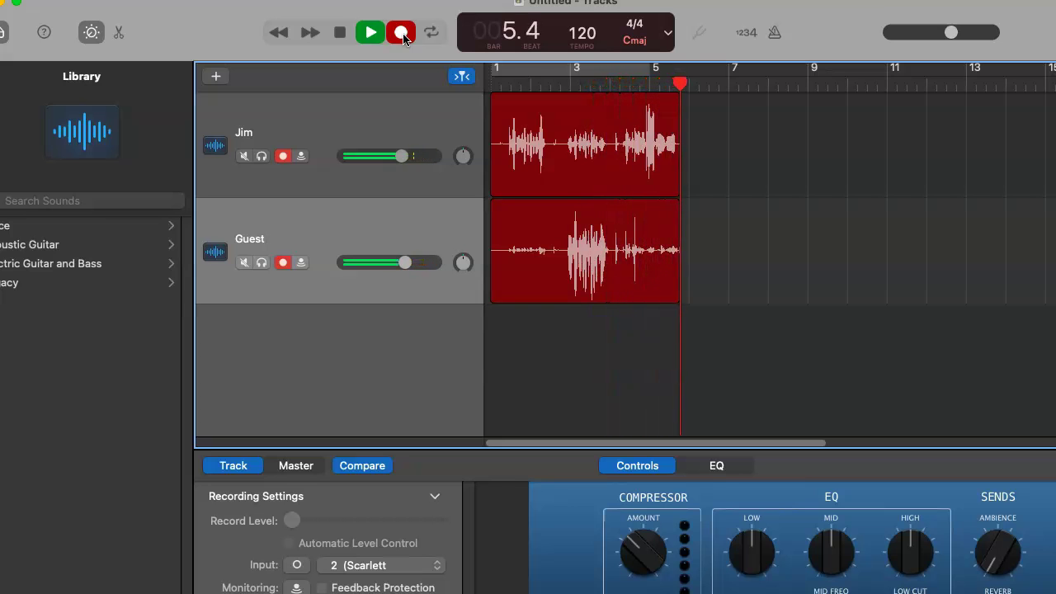
click(337, 32)
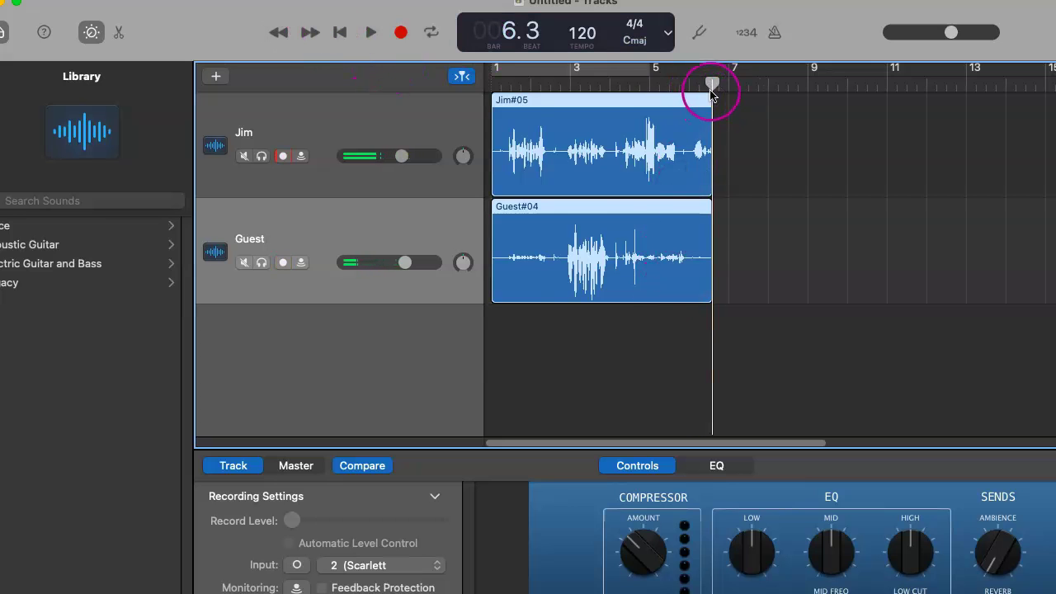
drag(712, 86, 512, 86)
Lower the Jim track volume to about -4.5 dB and move the playhead back to the start
click(533, 146)
click(592, 270)
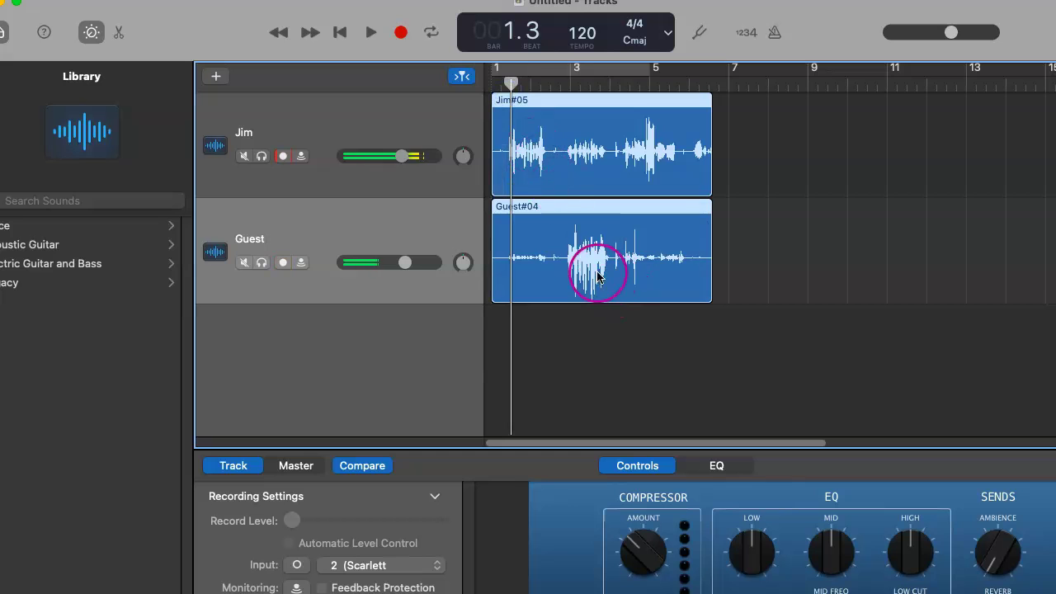
drag(404, 156, 387, 157)
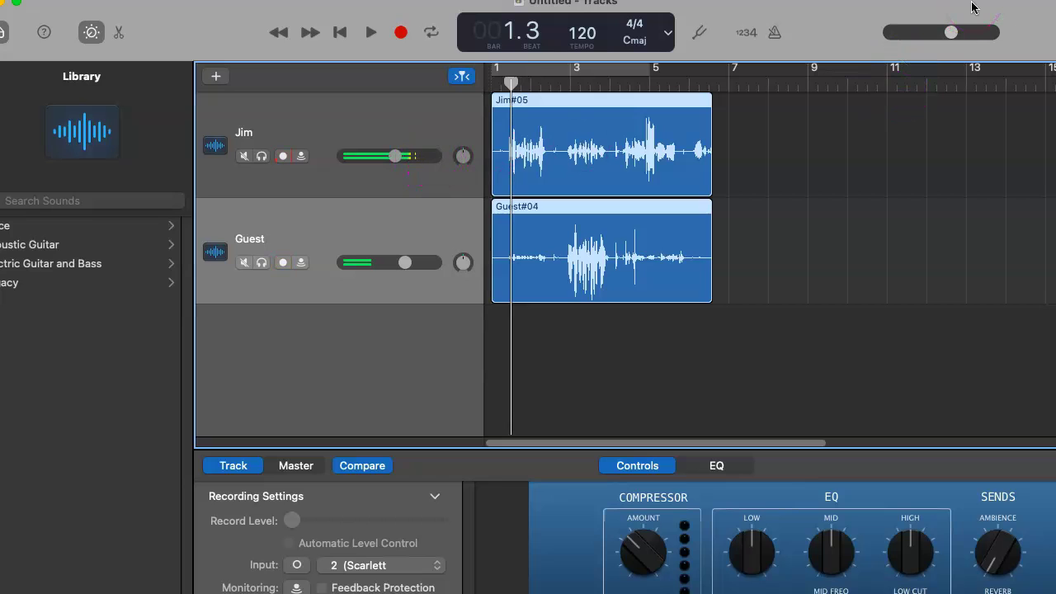
click(708, 107)
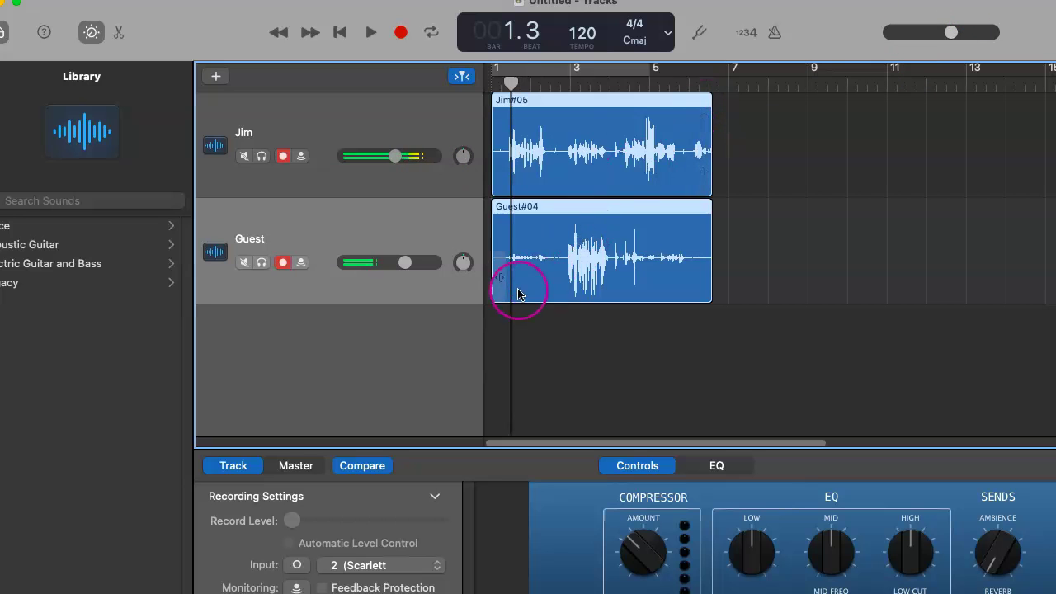
click(517, 80)
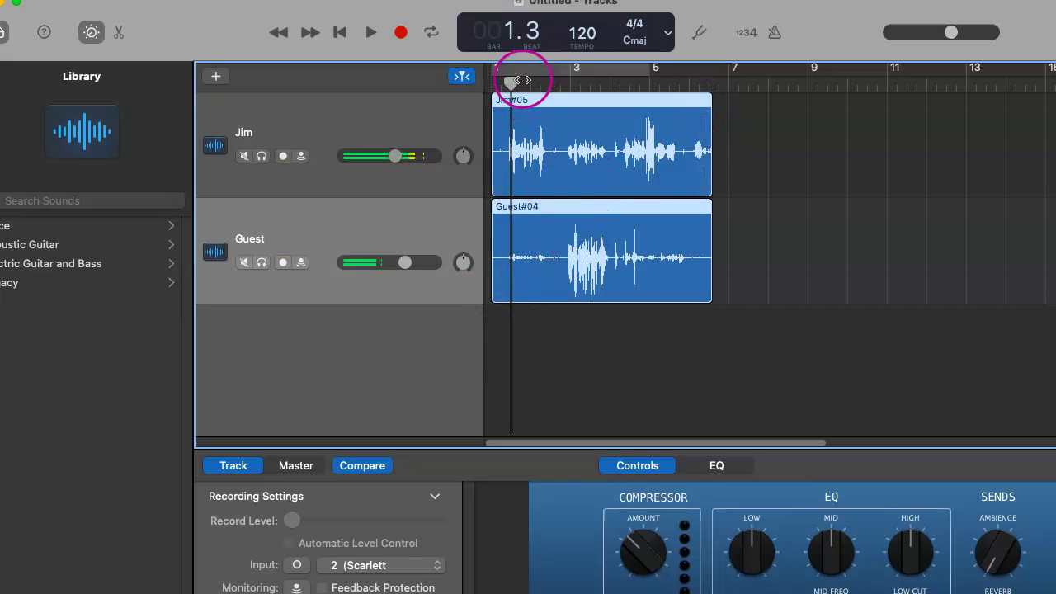
drag(517, 81, 506, 81)
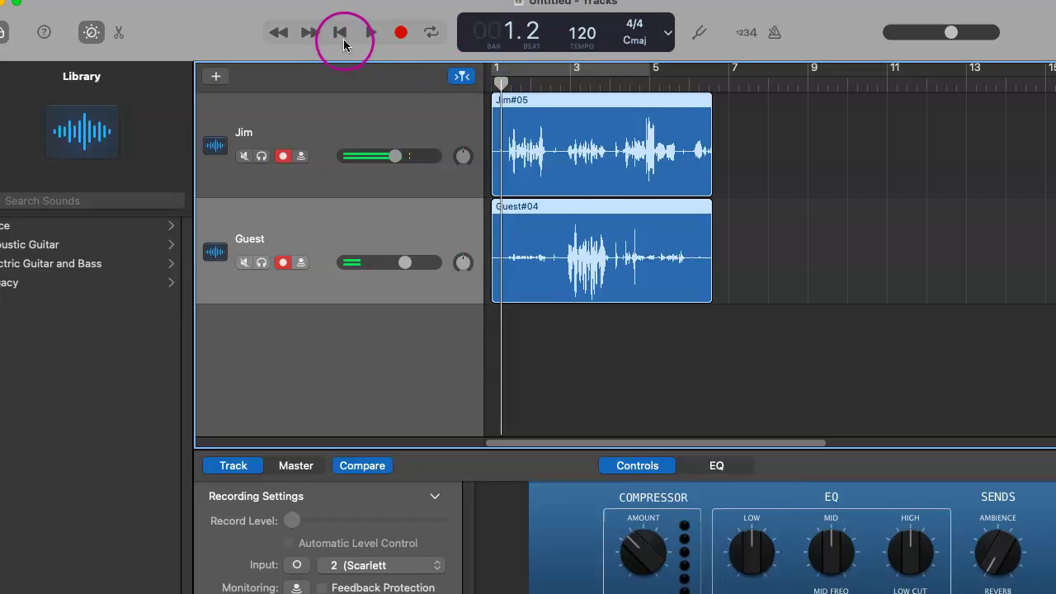
Play both tracks while raising the Guest and master volumes slightly, then stop
click(368, 33)
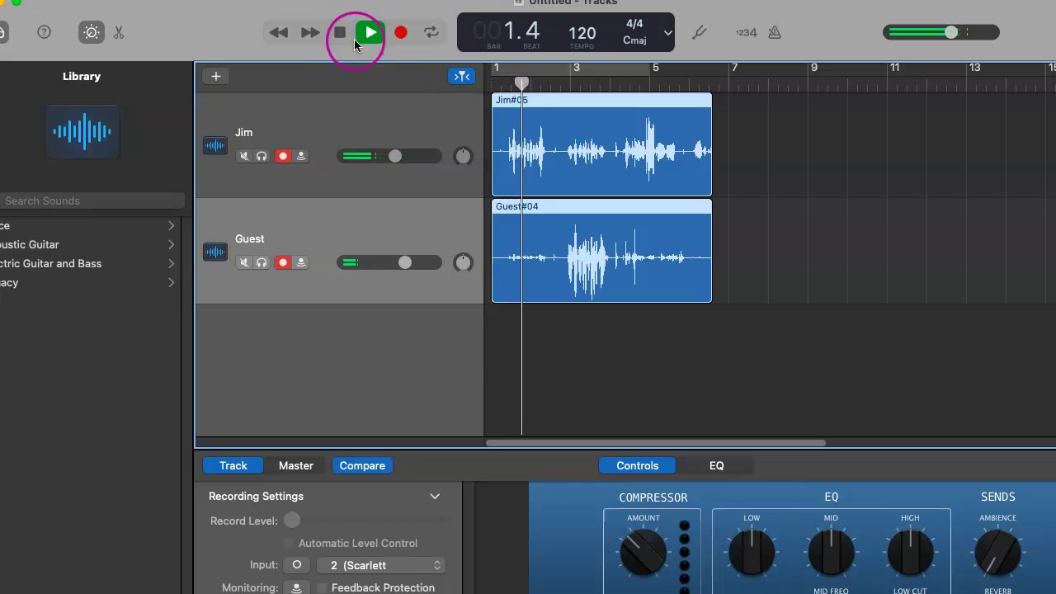
drag(403, 262, 405, 262)
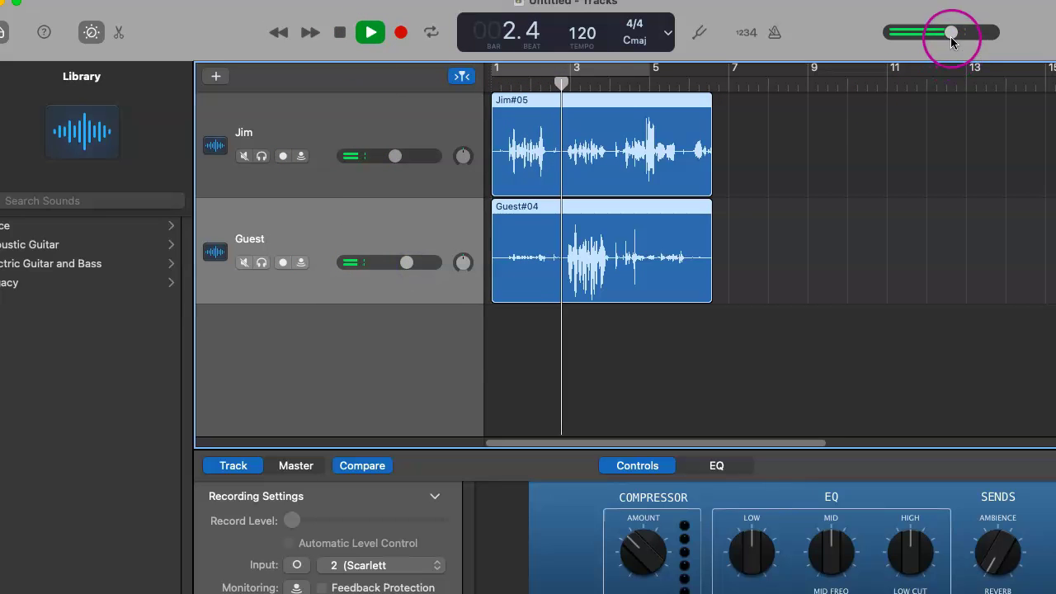
drag(951, 42, 955, 38)
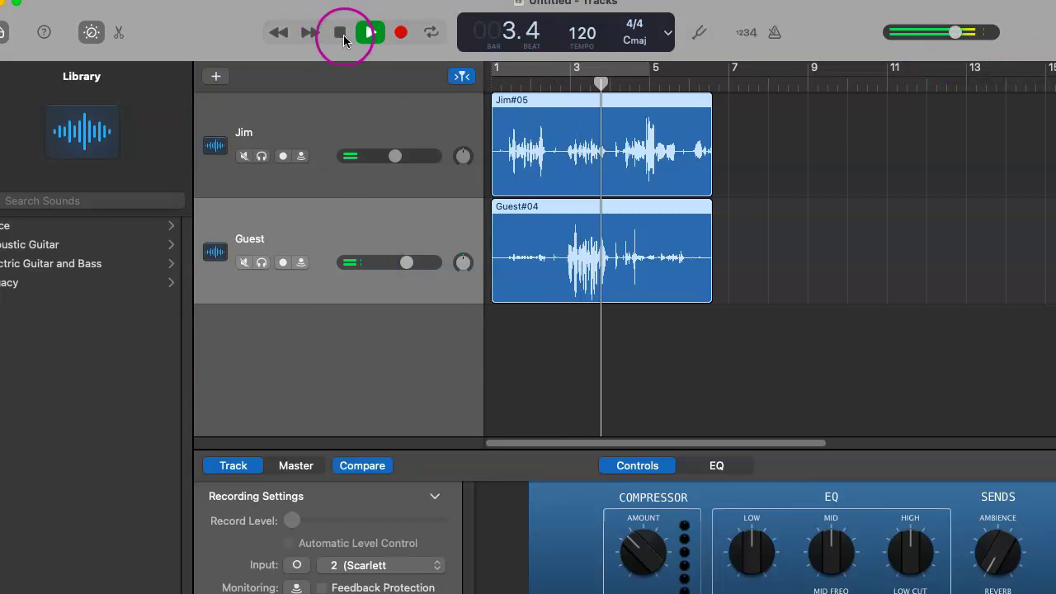
click(342, 34)
click(543, 208)
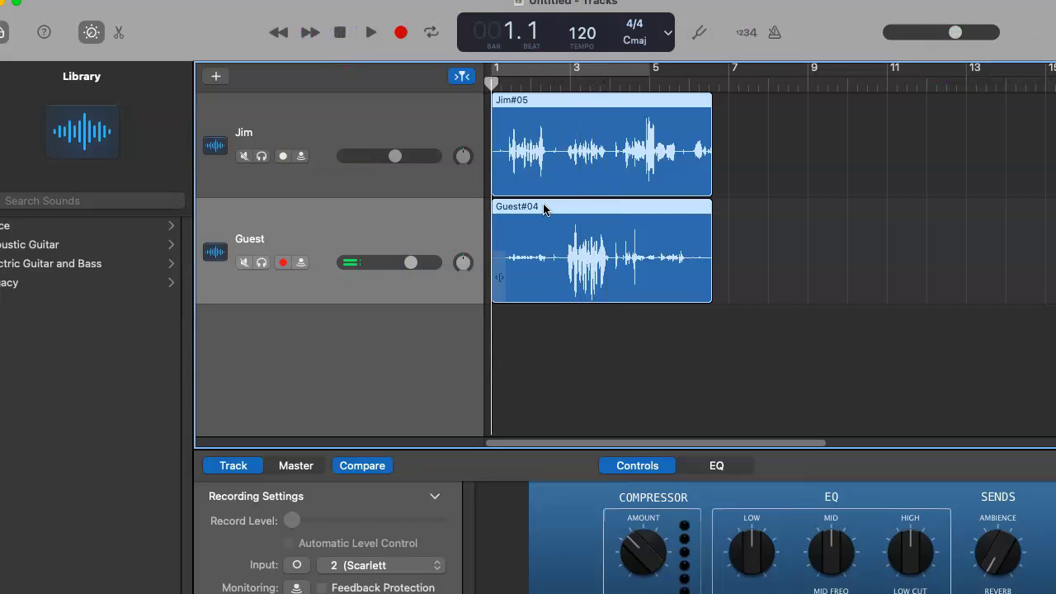
Arm both the Jim and Guest tracks for recording
click(388, 149)
click(283, 156)
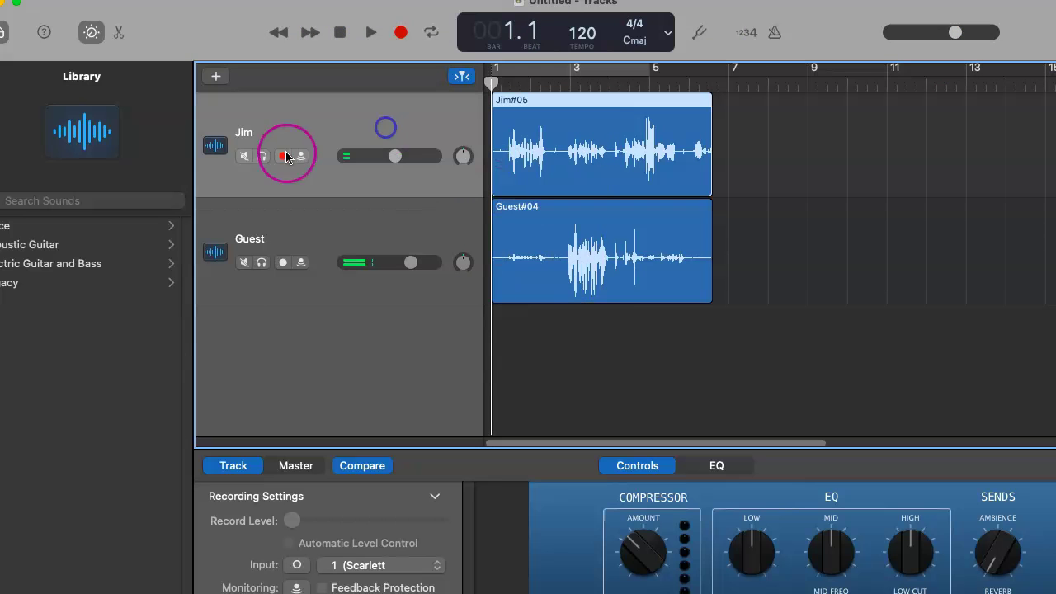
click(618, 143)
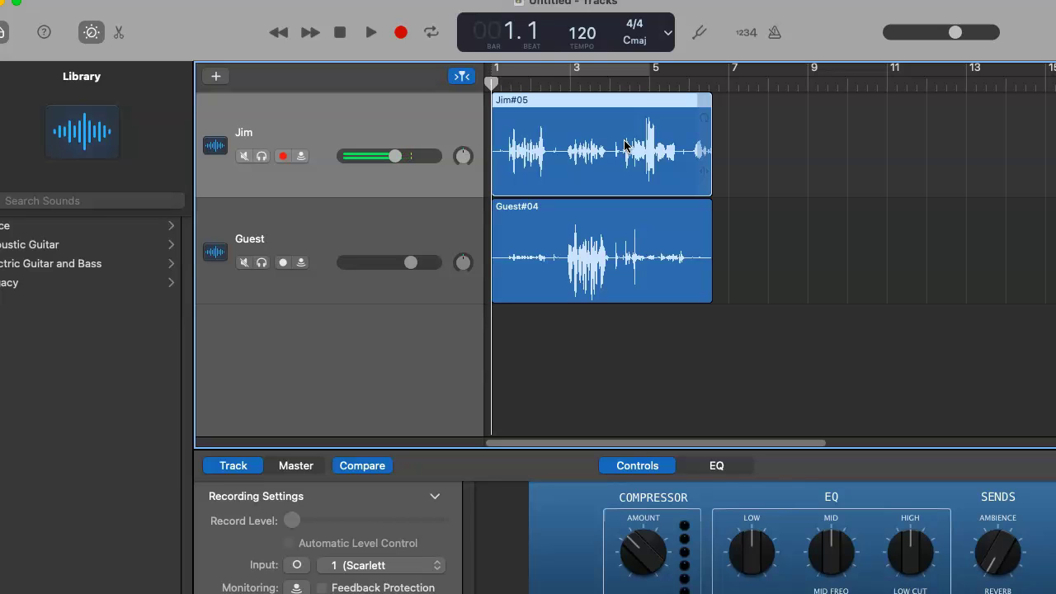
click(430, 129)
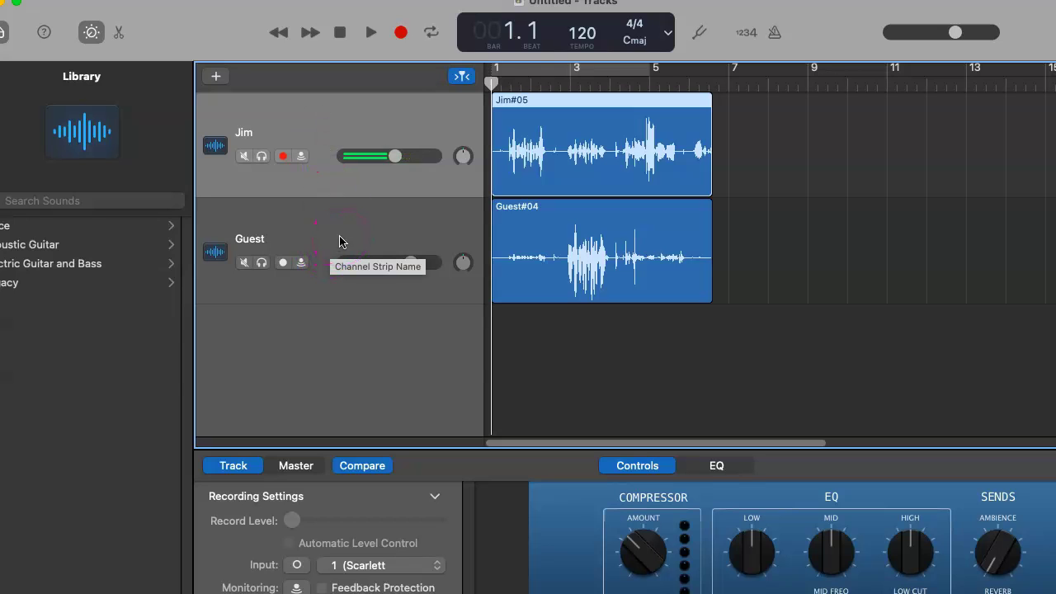
click(283, 263)
click(283, 156)
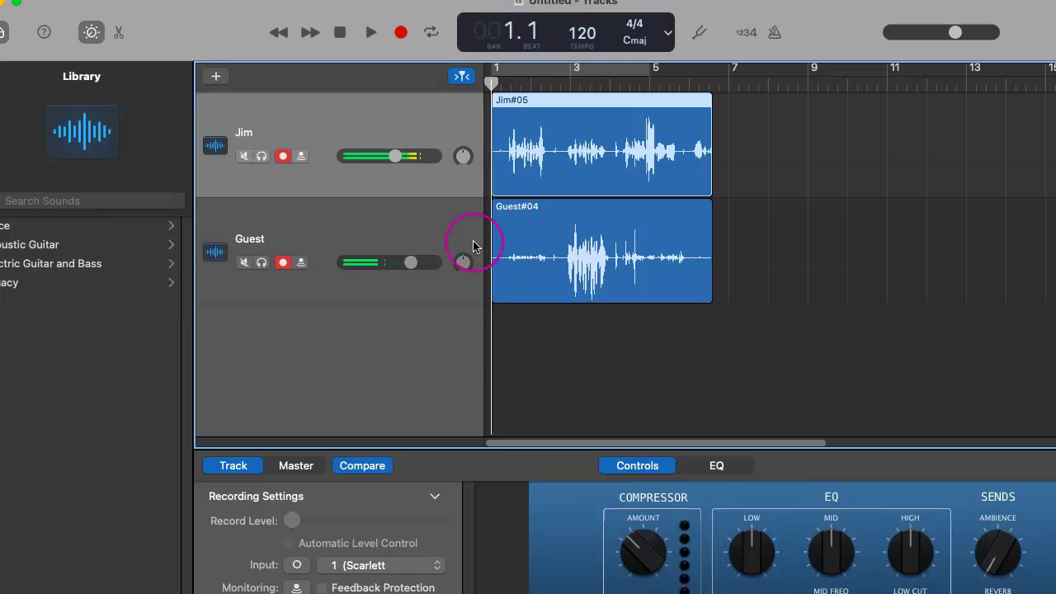
Trim both ends of the Guest region and set Guest to +3.0 dB, Jim to -1.0 dB
drag(497, 283, 565, 281)
drag(705, 278, 695, 278)
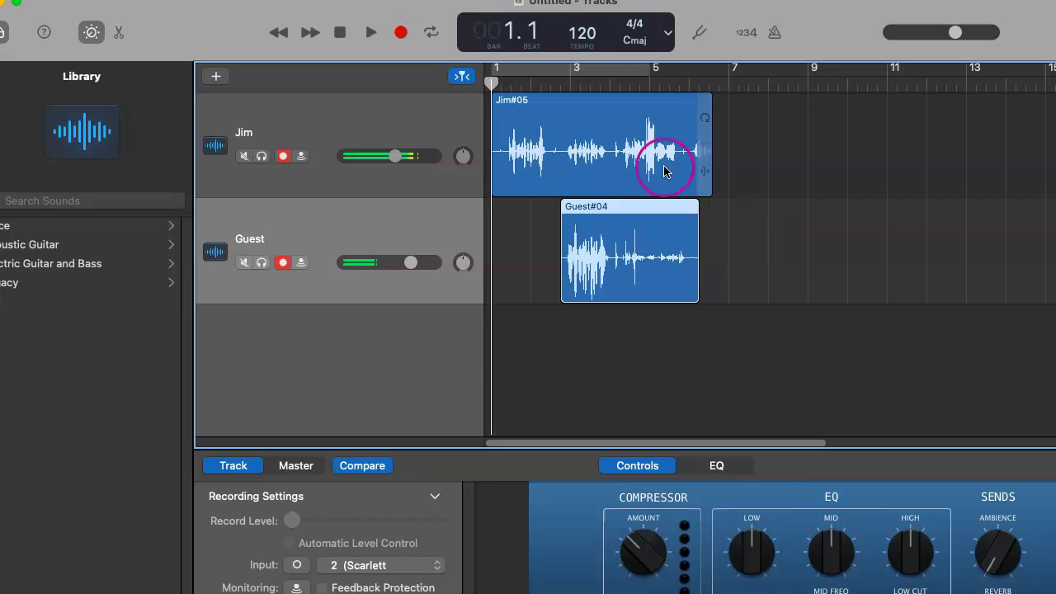
click(420, 262)
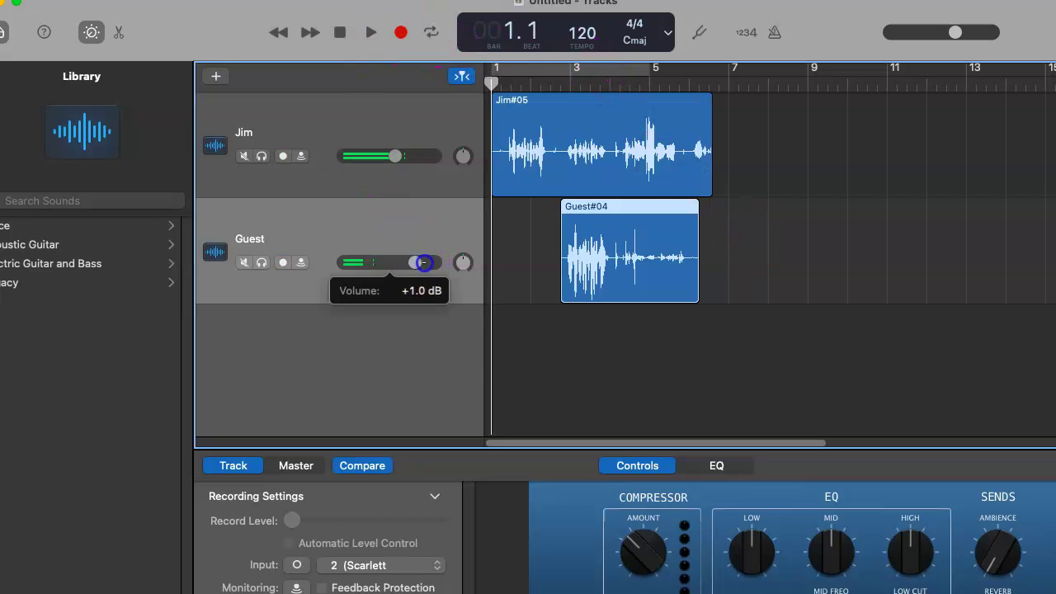
drag(396, 156, 404, 156)
drag(416, 269, 416, 264)
drag(404, 156, 412, 160)
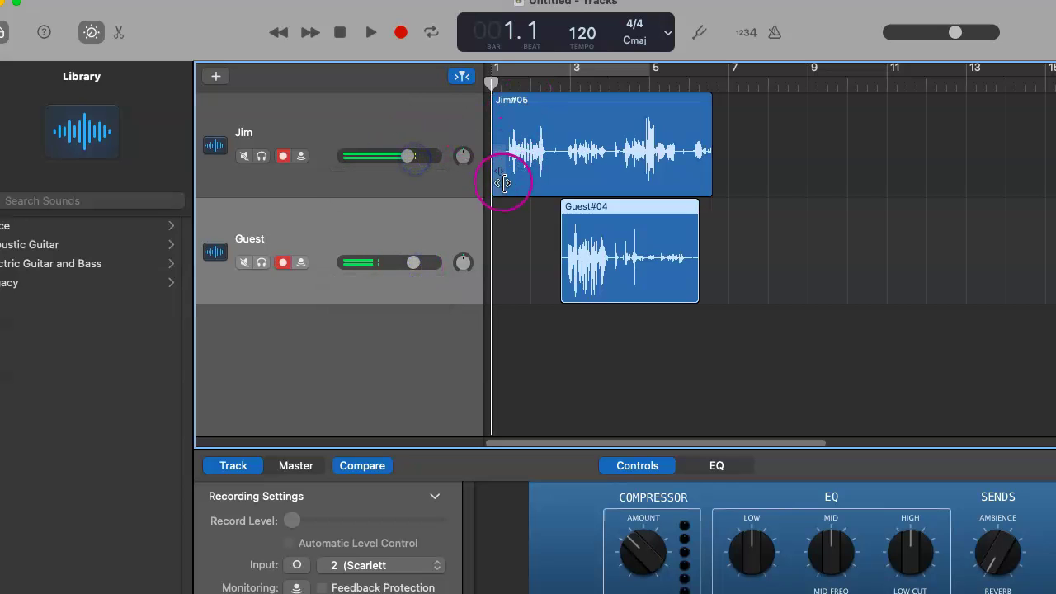
Trim Jim's region at both ends and, during playback, raise Jim to 0 dB and lower master output
drag(500, 179, 505, 176)
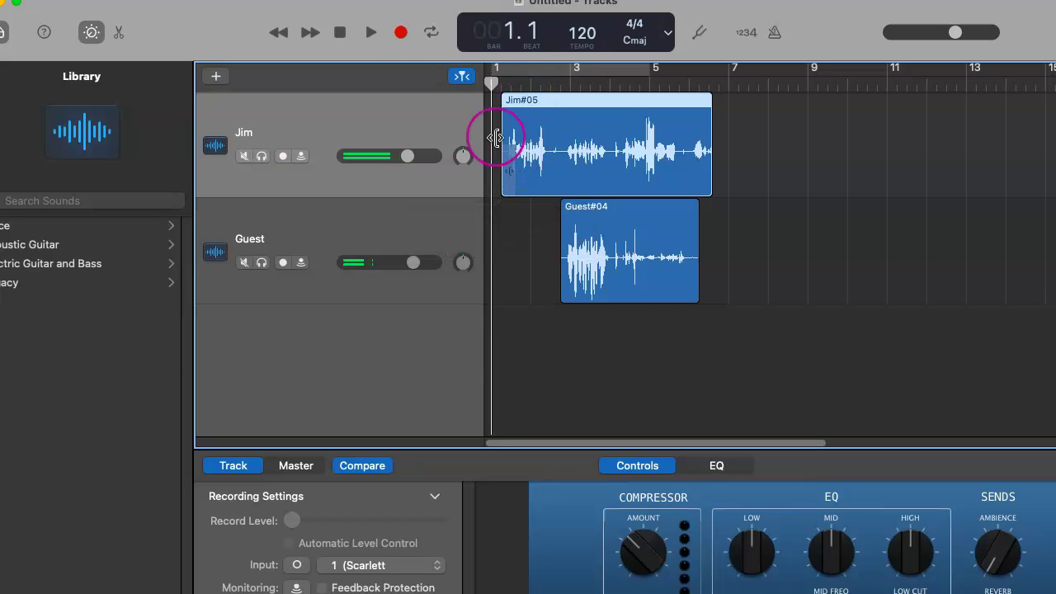
click(371, 33)
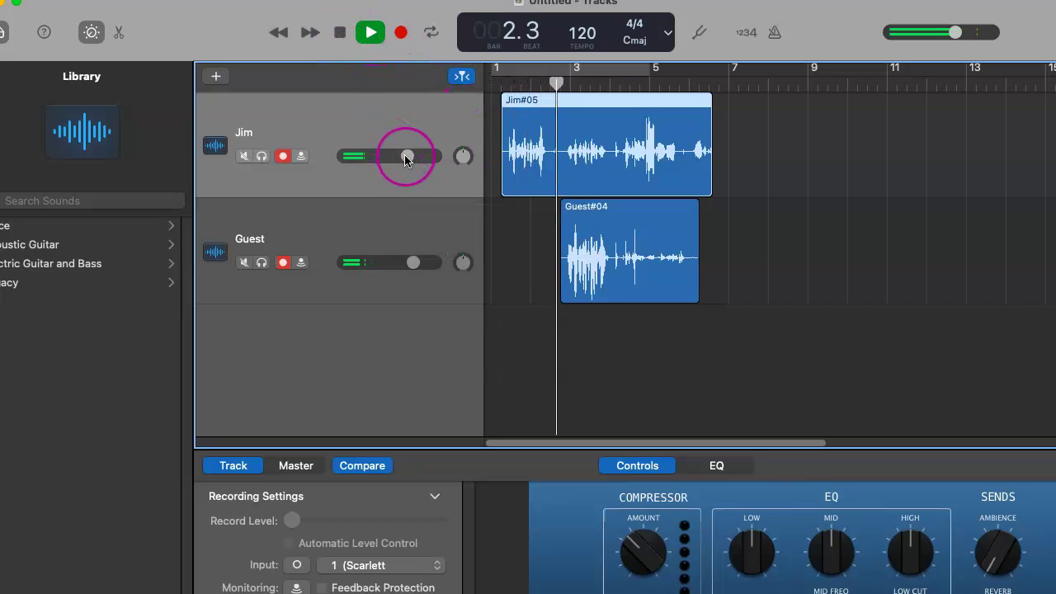
drag(406, 156, 419, 156)
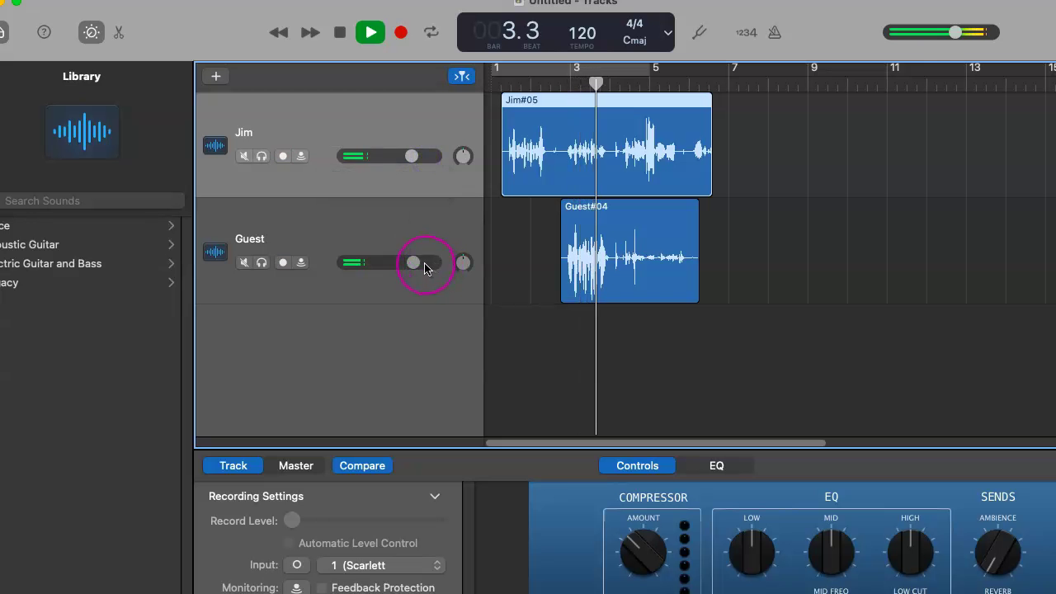
drag(955, 33, 952, 32)
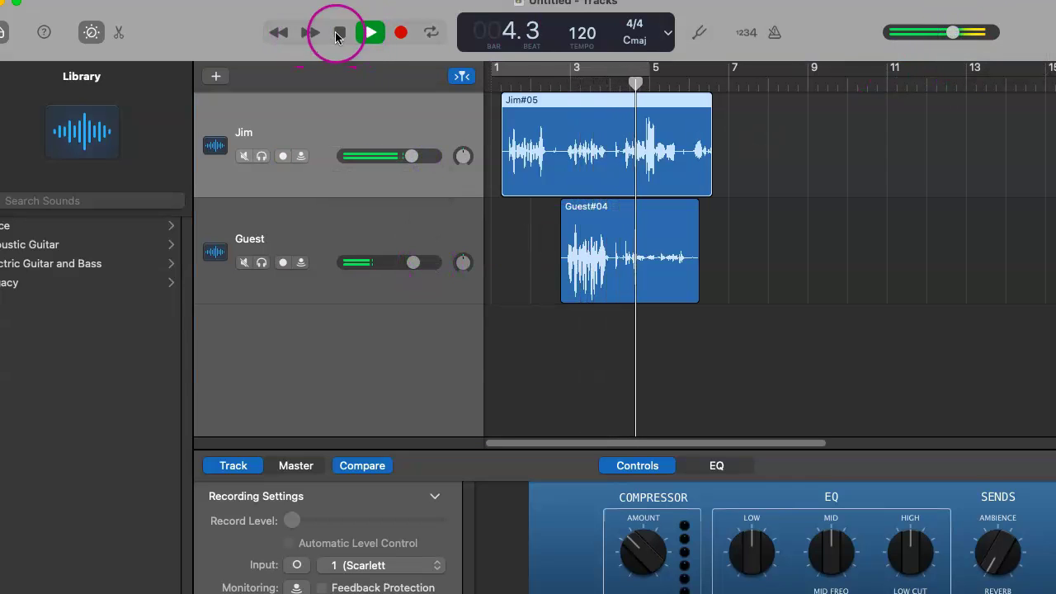
click(339, 32)
drag(710, 146, 622, 174)
End Jim's region near bar 4, arm both tracks, and enable cycle playback from bar 1
drag(655, 82, 530, 89)
drag(597, 277, 599, 259)
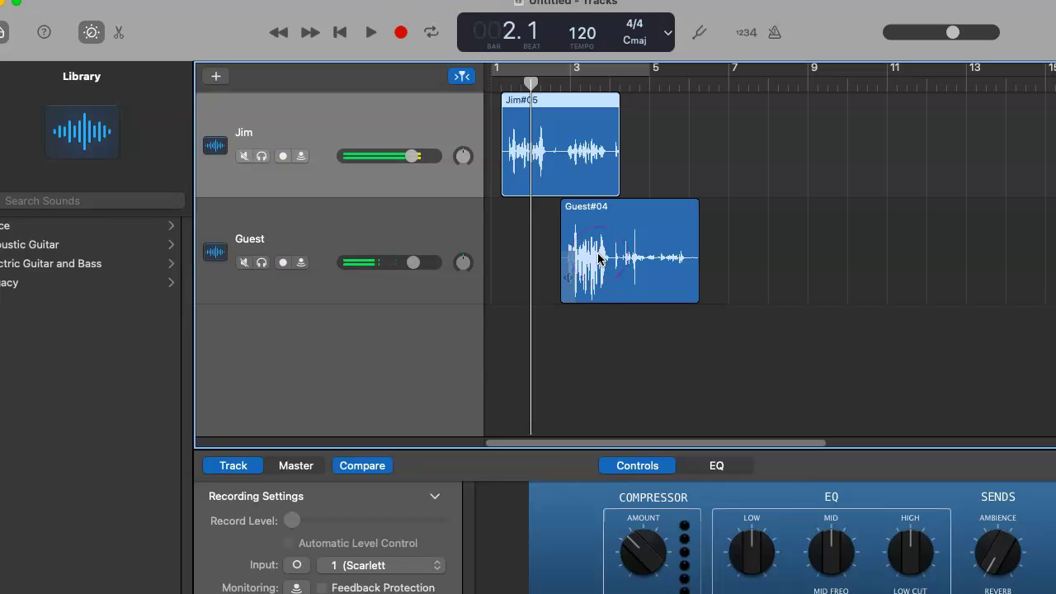
click(599, 259)
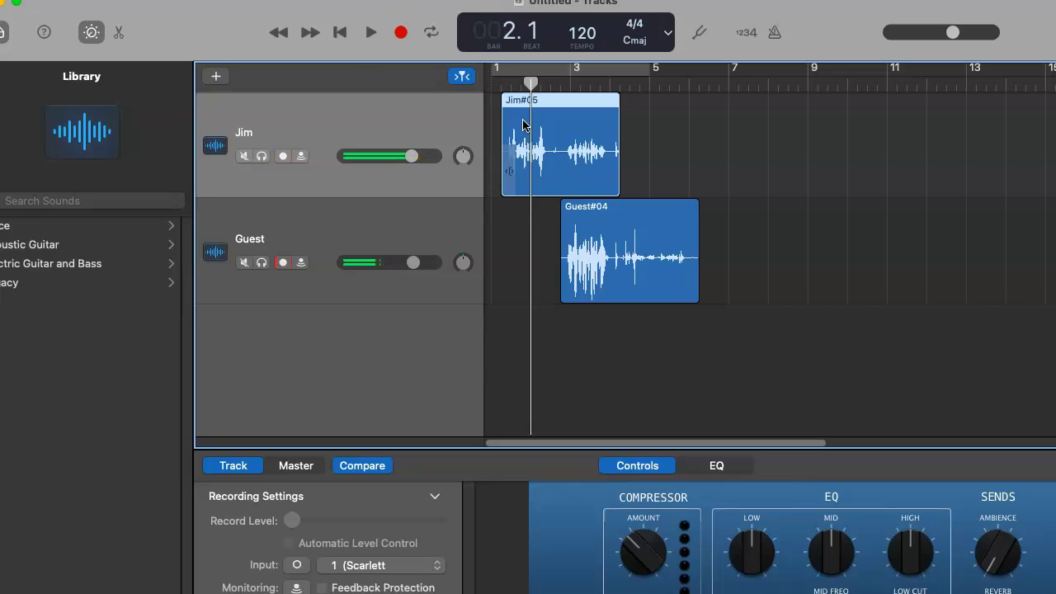
key(alt+r)
click(529, 69)
click(341, 34)
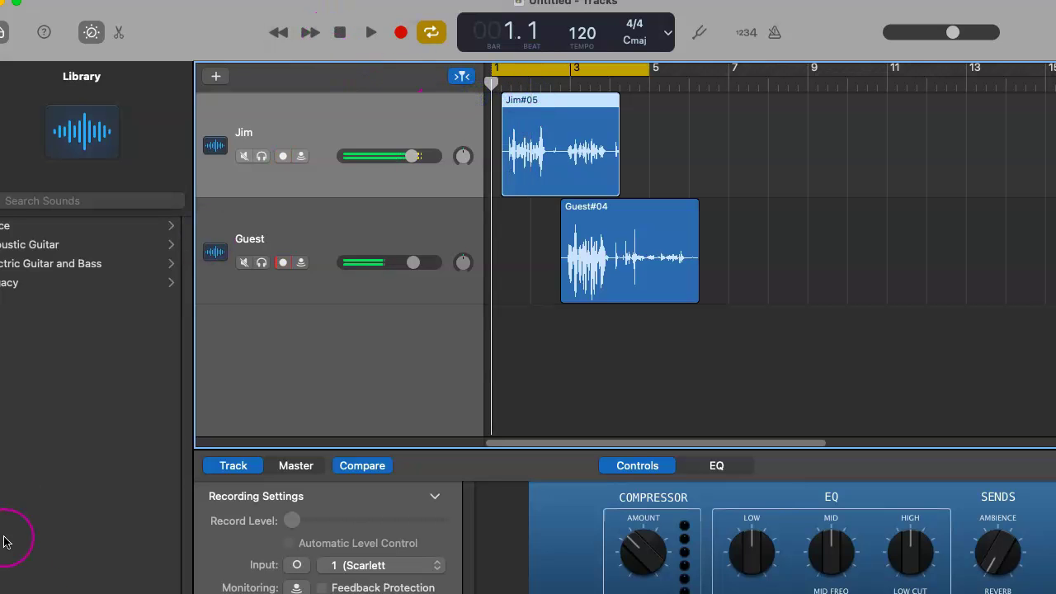